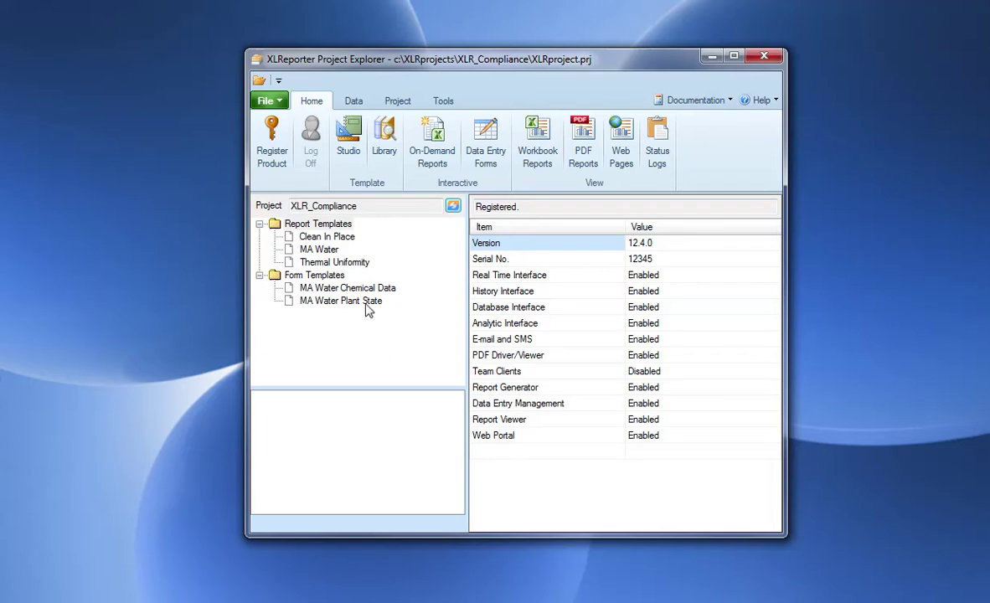
Review and accept the RSLinx_DA data connector's settings, then close the connectors list
{"action": "left_click", "coordinate": [353, 100]}
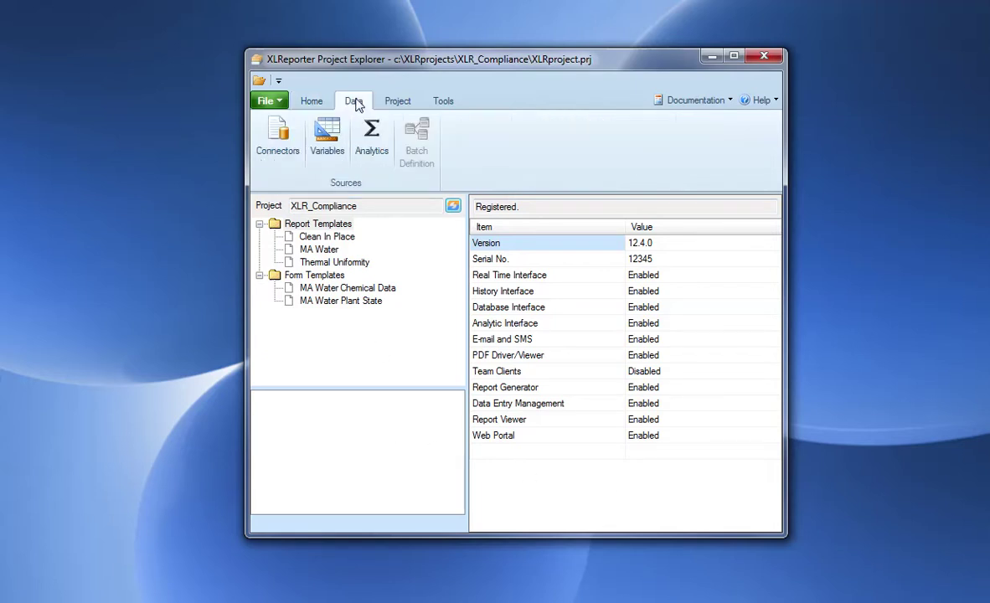
{"action": "left_click", "coordinate": [276, 142]}
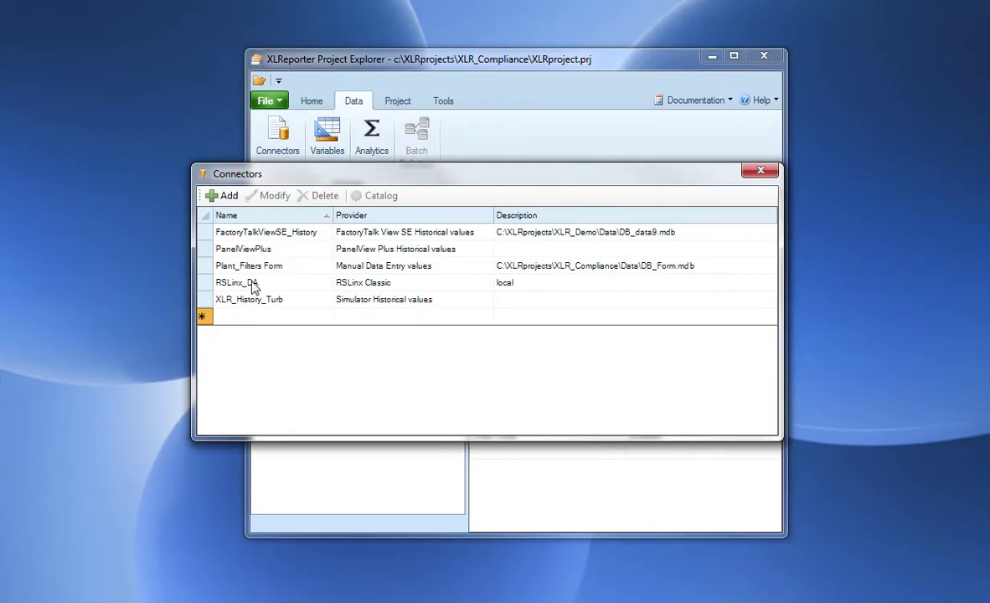
{"action": "left_click", "coordinate": [253, 286]}
{"action": "left_click", "coordinate": [276, 197]}
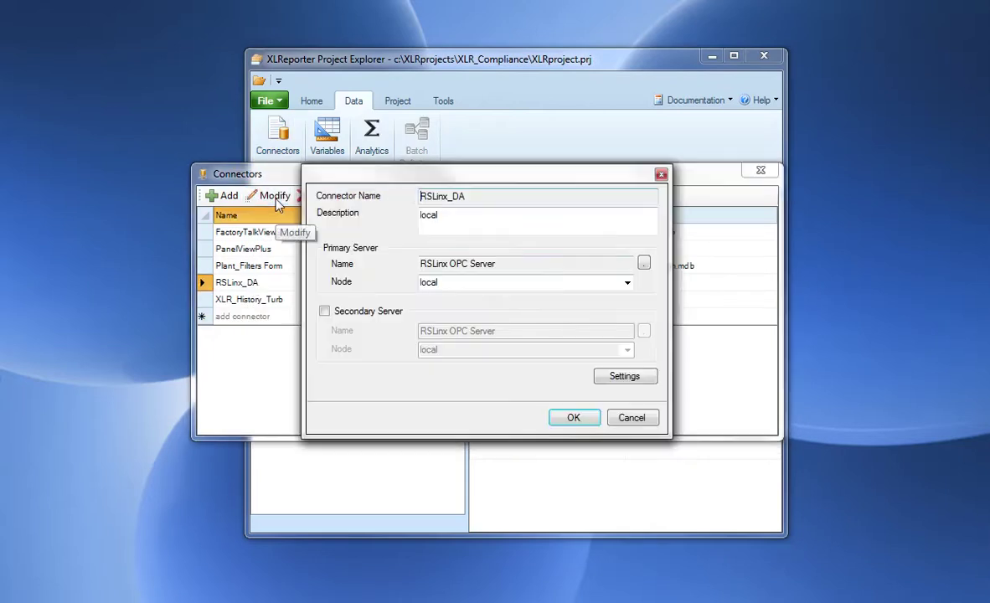
{"action": "left_click", "coordinate": [574, 418]}
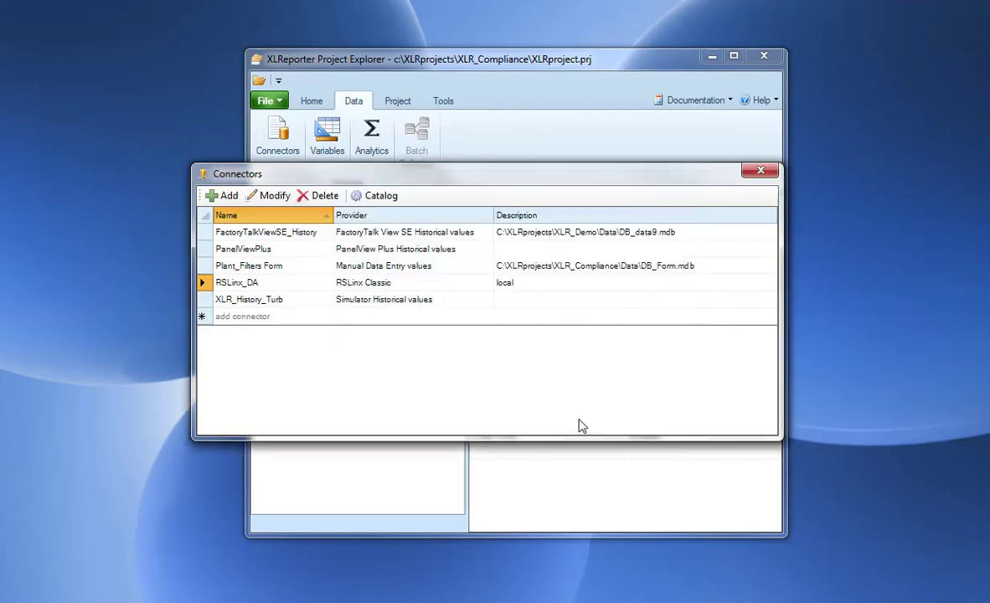
{"action": "left_click", "coordinate": [762, 172]}
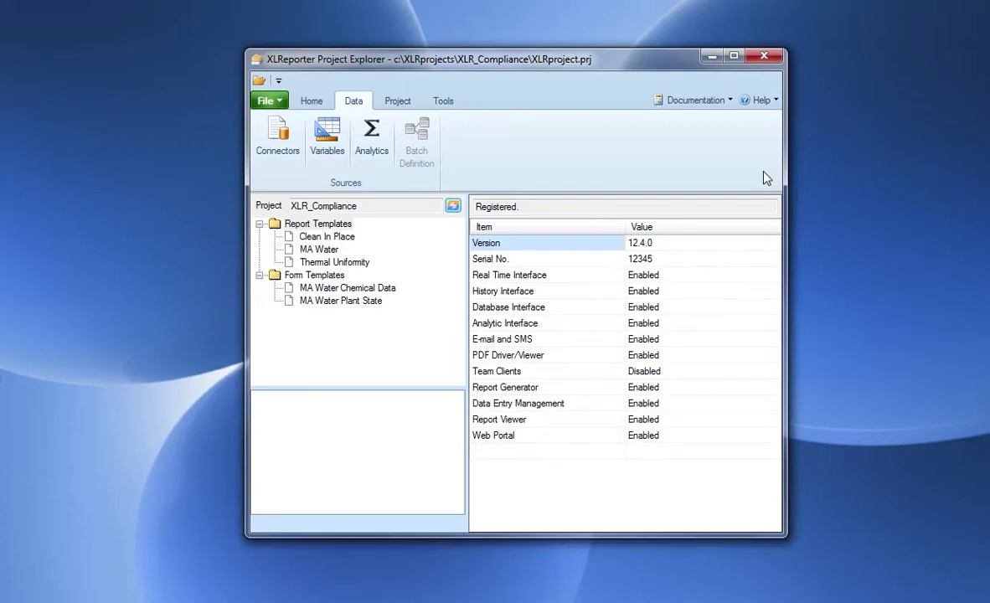
{"action": "left_click", "coordinate": [311, 102]}
Open the Thermal Uniformity template in Excel, scroll through its Report sheet, and go to Readings
{"action": "left_click", "coordinate": [331, 263]}
{"action": "double_click", "coordinate": [330, 263]}
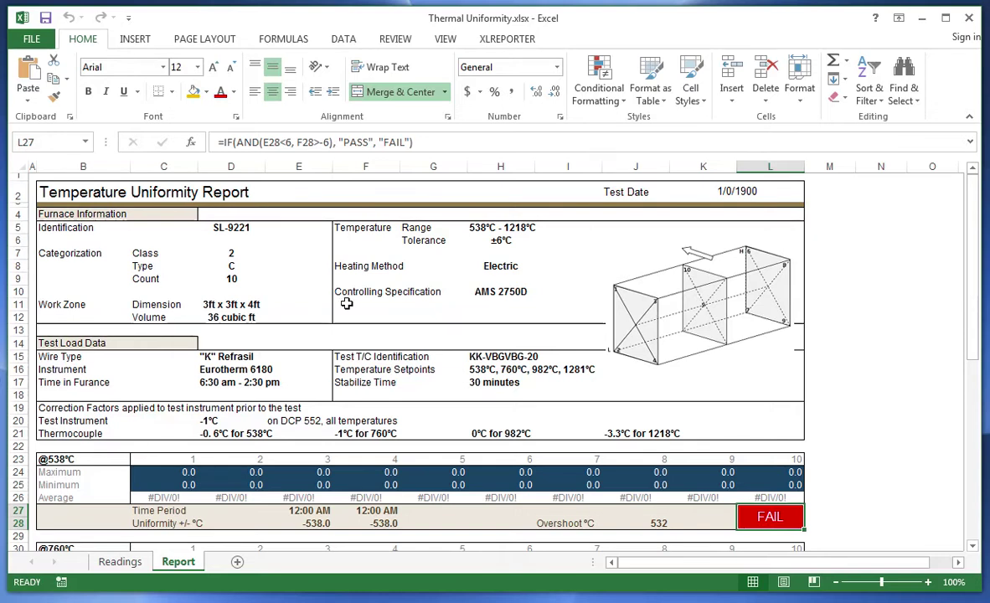
{"action": "scroll", "coordinate": [854, 377], "scroll_direction": "down", "scroll_amount": 1}
{"action": "scroll", "coordinate": [856, 377], "scroll_direction": "down", "scroll_amount": 3}
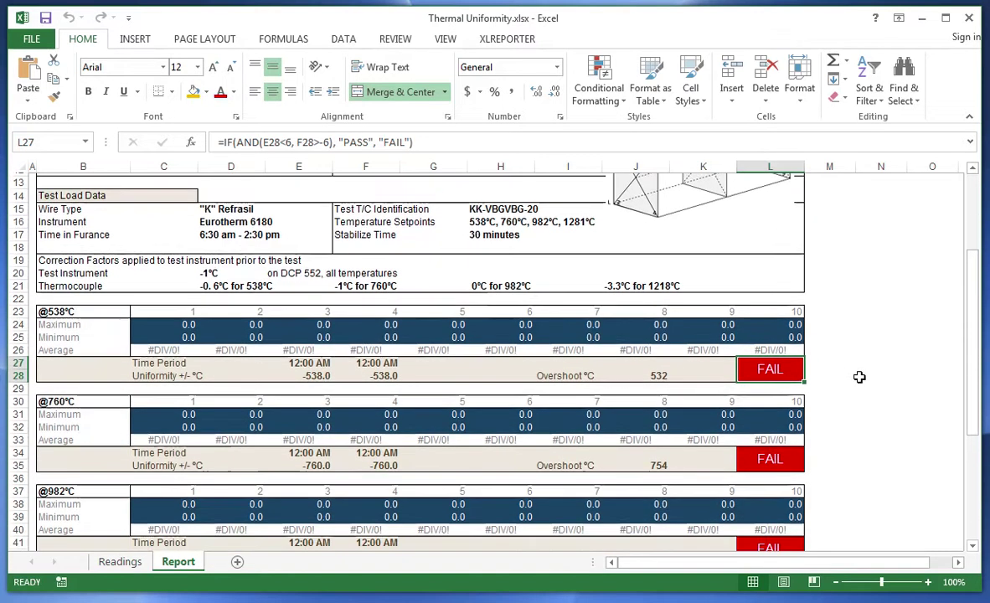
{"action": "scroll", "coordinate": [329, 442], "scroll_direction": "down", "scroll_amount": 2}
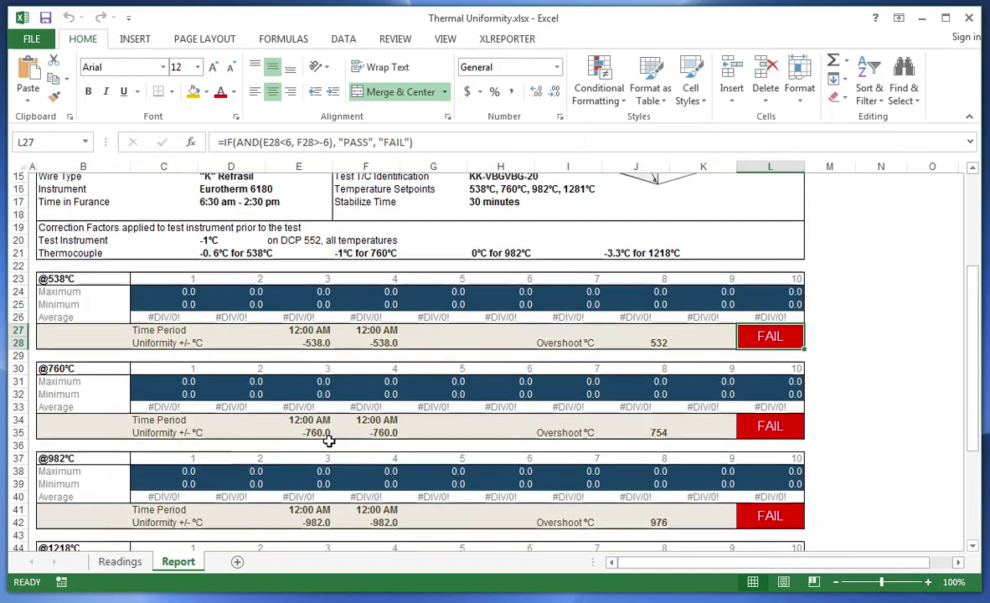
{"action": "scroll", "coordinate": [751, 470], "scroll_direction": "down", "scroll_amount": 4}
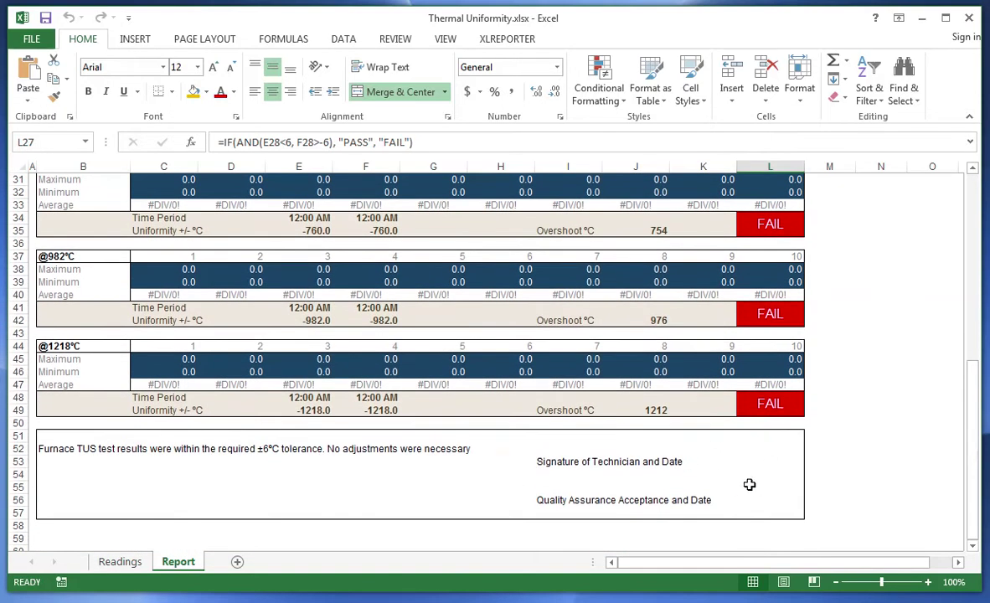
{"action": "scroll", "coordinate": [750, 484], "scroll_direction": "up", "scroll_amount": 8}
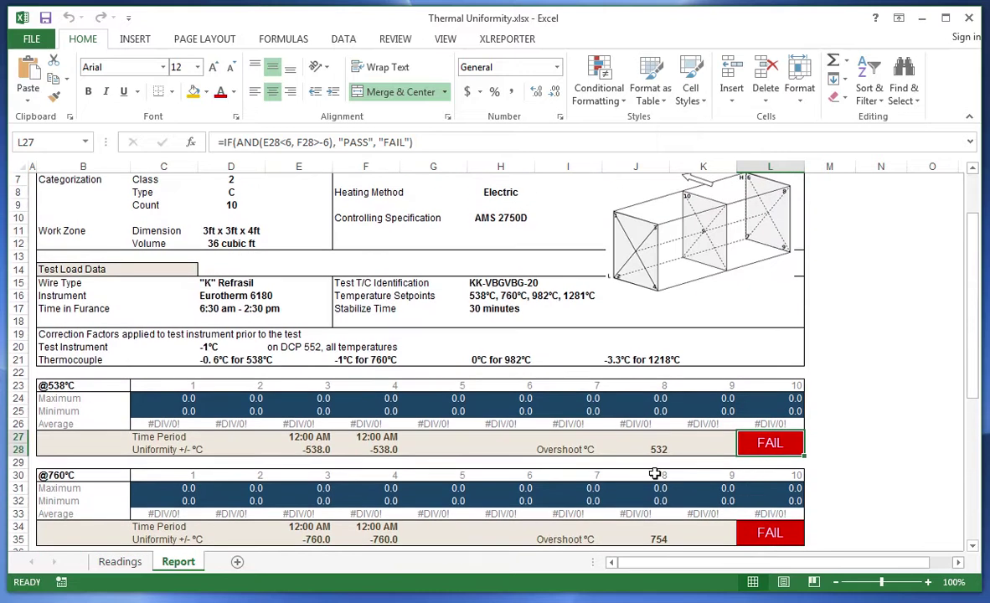
{"action": "left_click", "coordinate": [120, 561]}
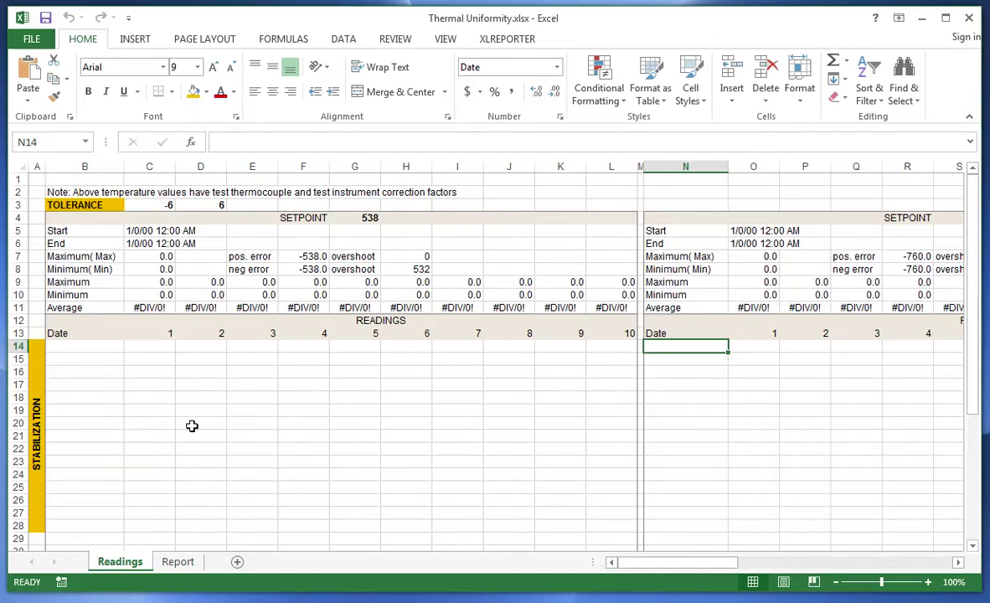
{"action": "left_click", "coordinate": [370, 217]}
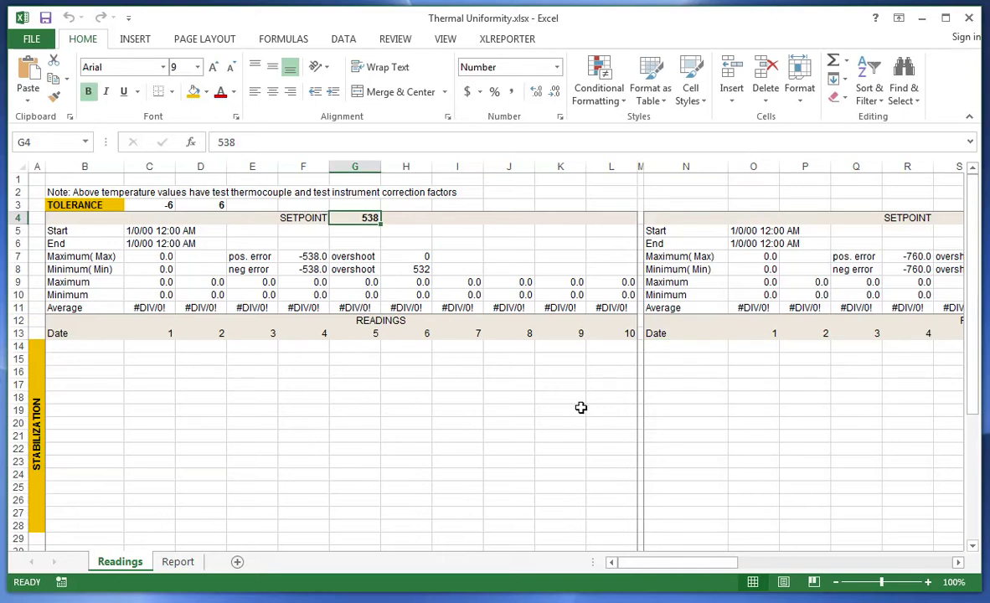
{"action": "scroll", "coordinate": [887, 524], "scroll_direction": "right", "scroll_amount": 3}
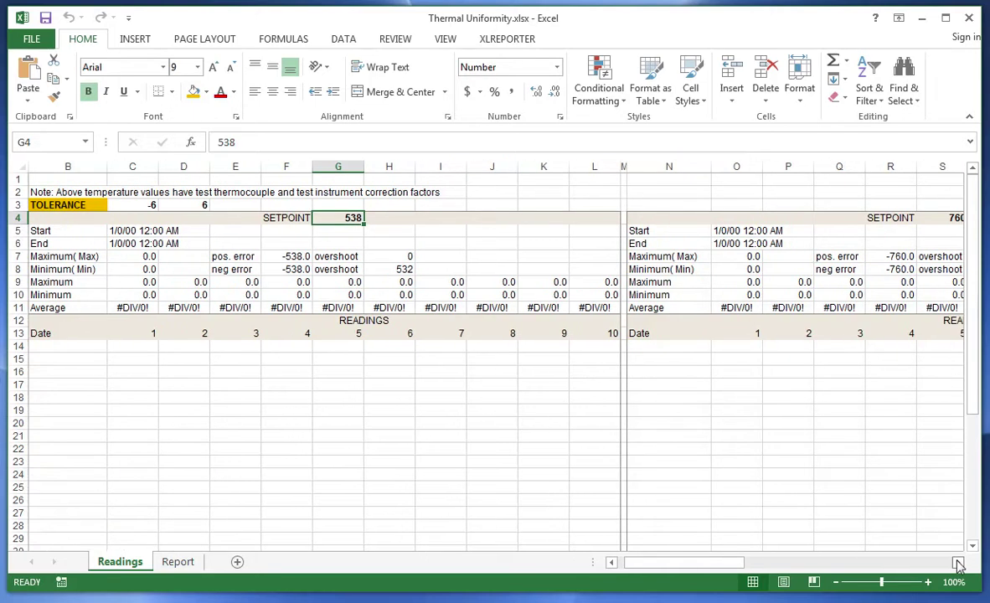
{"action": "left_click", "coordinate": [830, 218]}
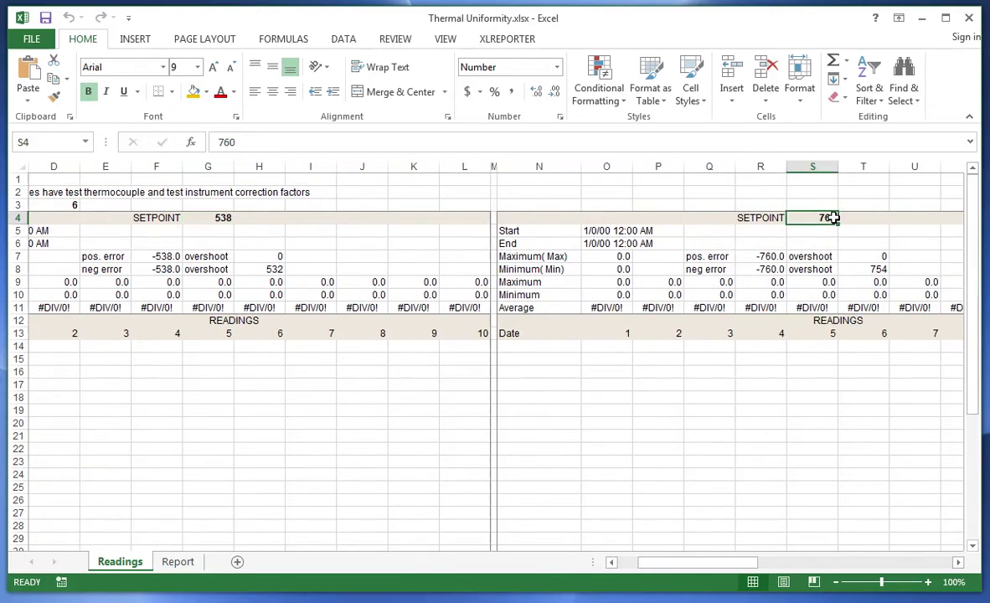
{"action": "left_click_drag", "start_coordinate": [576, 349], "coordinate": [936, 491]}
{"action": "left_click_drag", "start_coordinate": [757, 565], "coordinate": [653, 565]}
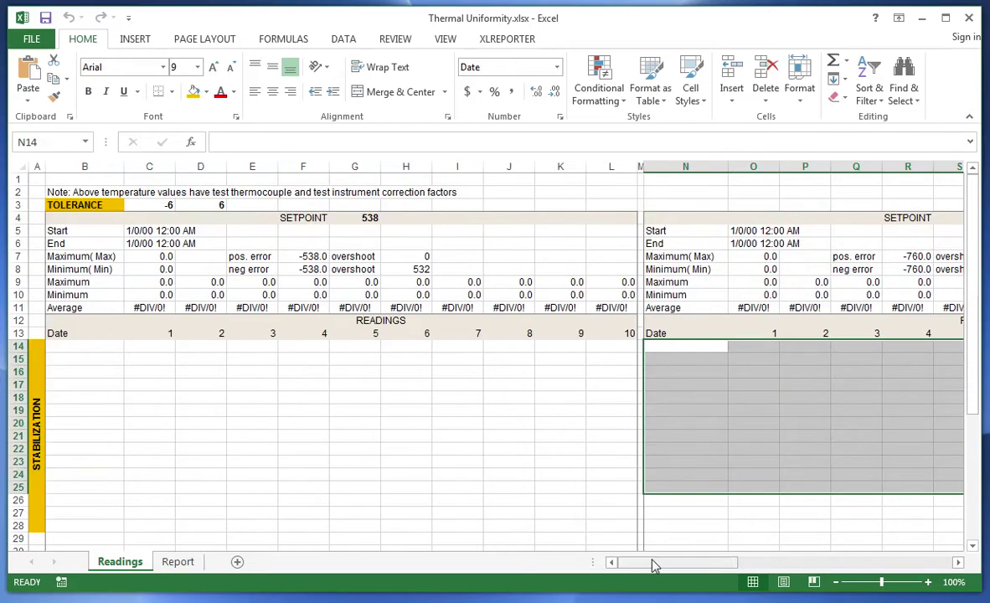
Check the Readings connections: group 1, then group 4 appending Thermocouple_1–10 downward from AL14
{"action": "left_click", "coordinate": [502, 41]}
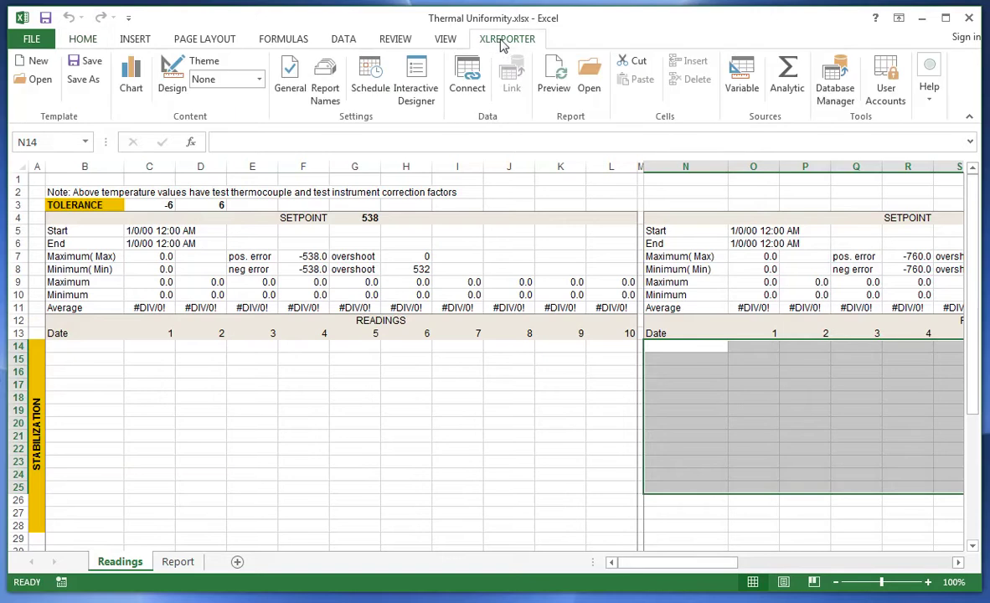
{"action": "left_click", "coordinate": [472, 87]}
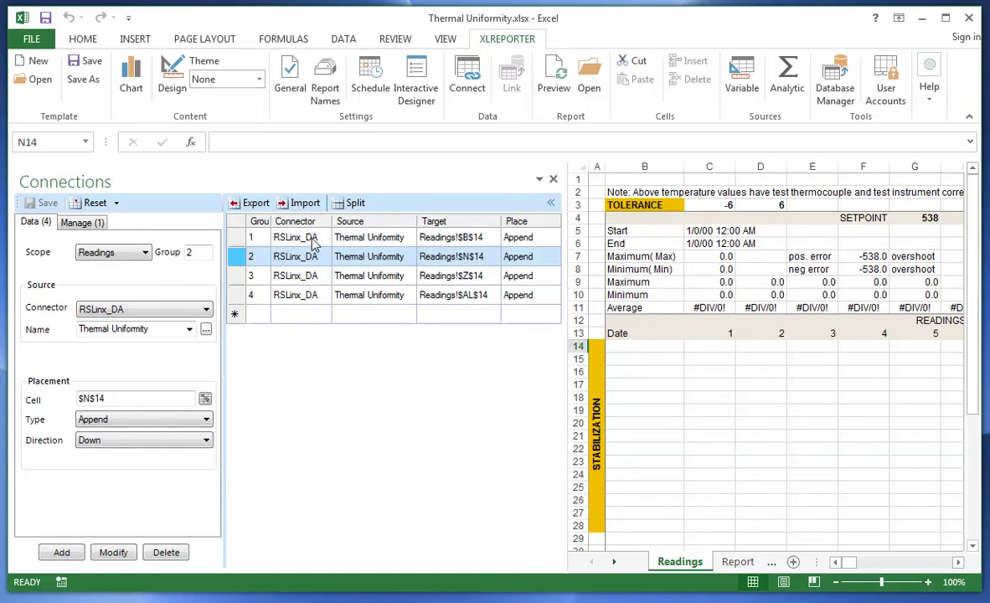
{"action": "double_click", "coordinate": [314, 240]}
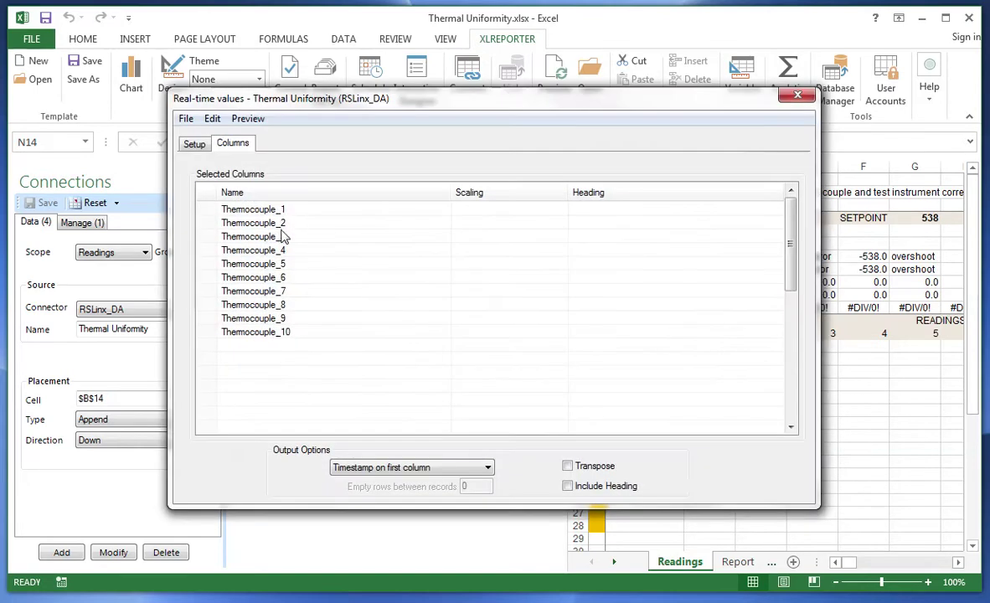
{"action": "left_click", "coordinate": [794, 99]}
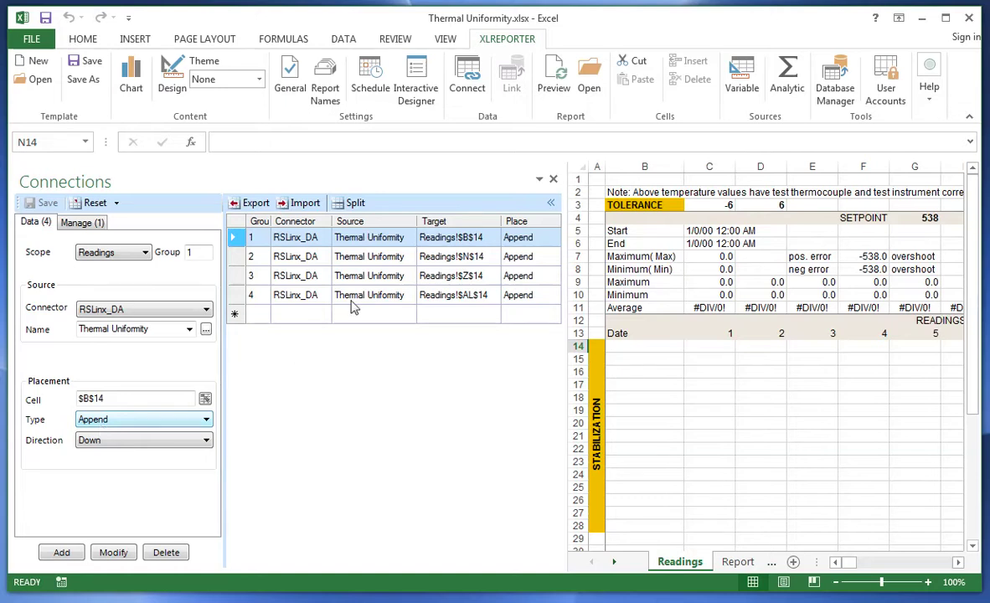
{"action": "left_click", "coordinate": [306, 294]}
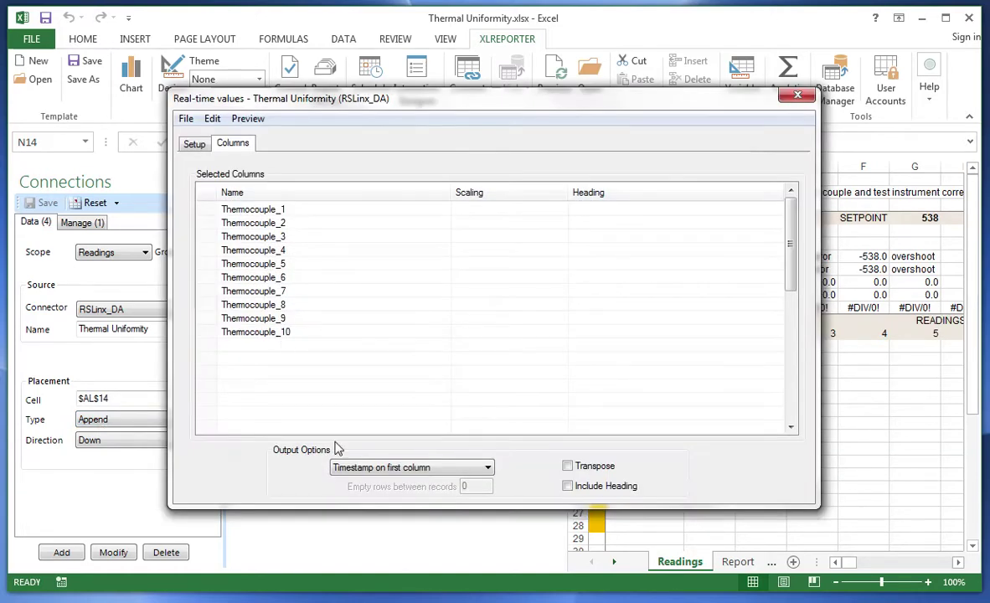
{"action": "left_click", "coordinate": [794, 95]}
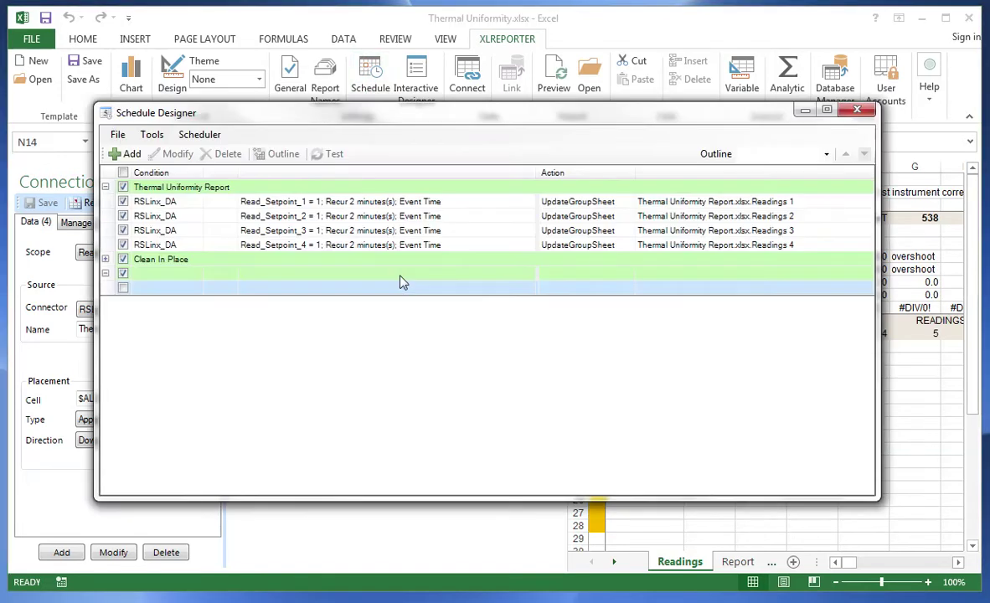
Inspect the Read_Setpoint_2 schedule: trigger tag, value 1, target group 2, then cancel
{"action": "double_click", "coordinate": [392, 219]}
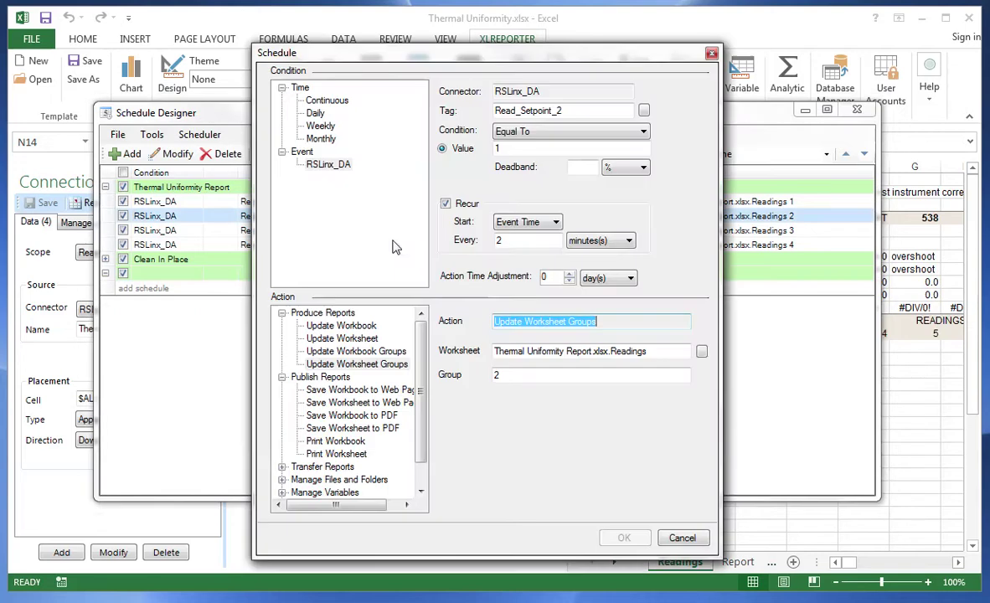
{"action": "left_click_drag", "start_coordinate": [584, 109], "coordinate": [487, 110]}
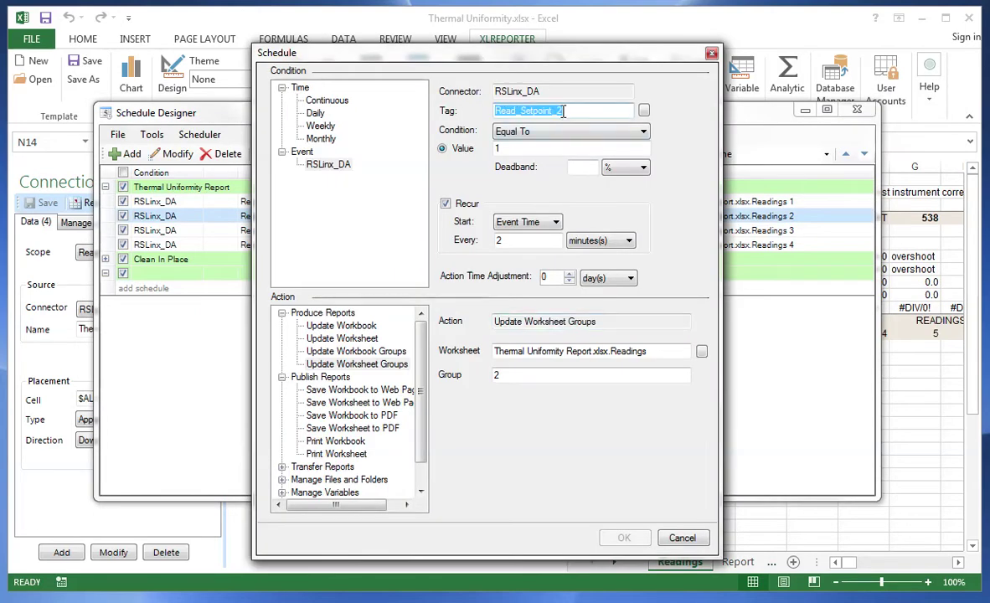
{"action": "double_click", "coordinate": [499, 148]}
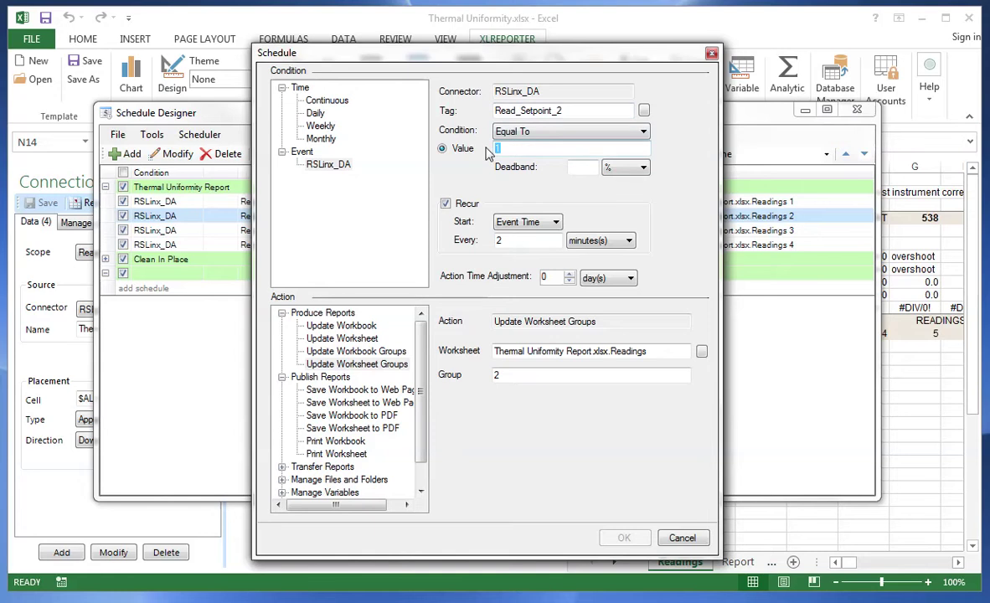
{"action": "left_click", "coordinate": [501, 376]}
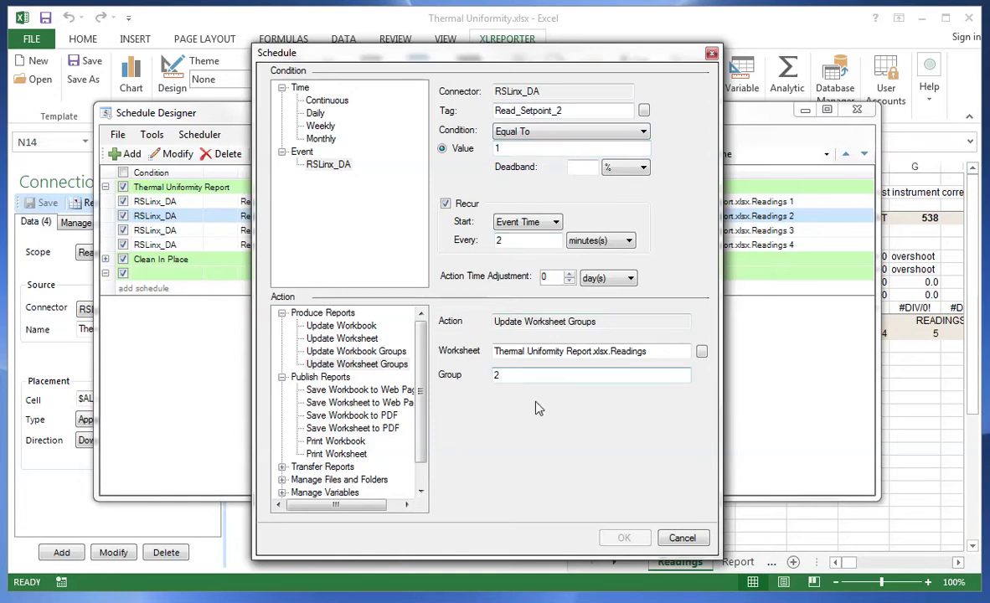
{"action": "left_click", "coordinate": [682, 539]}
Inspect the Read_Setpoint_4 schedule: Equal To trigger, group 4, every 2 minutes, then cancel
{"action": "double_click", "coordinate": [420, 246]}
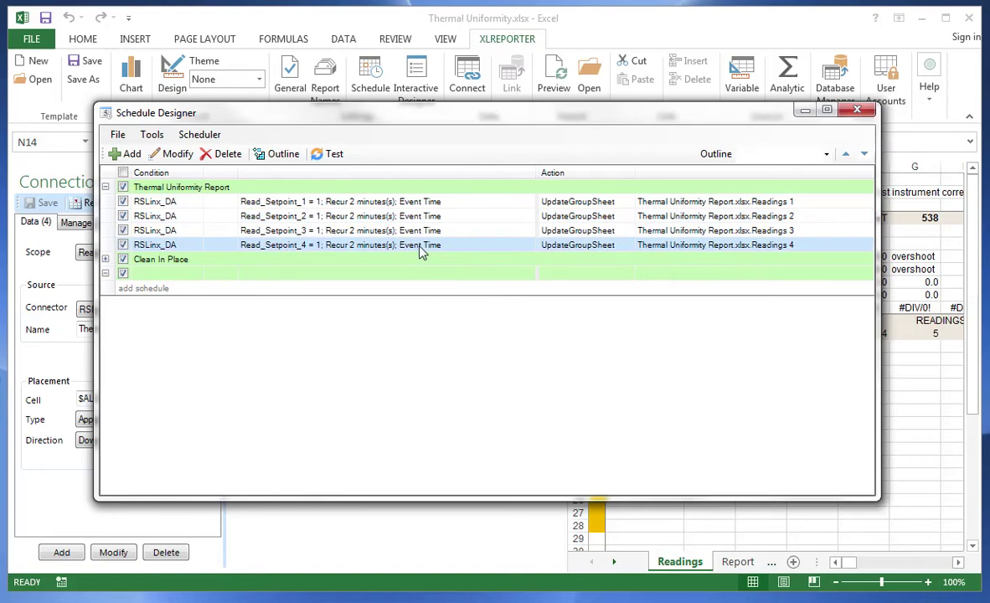
{"action": "left_click_drag", "start_coordinate": [563, 110], "coordinate": [490, 109]}
{"action": "key", "text": "Tab"}
{"action": "key", "text": "Tab"}
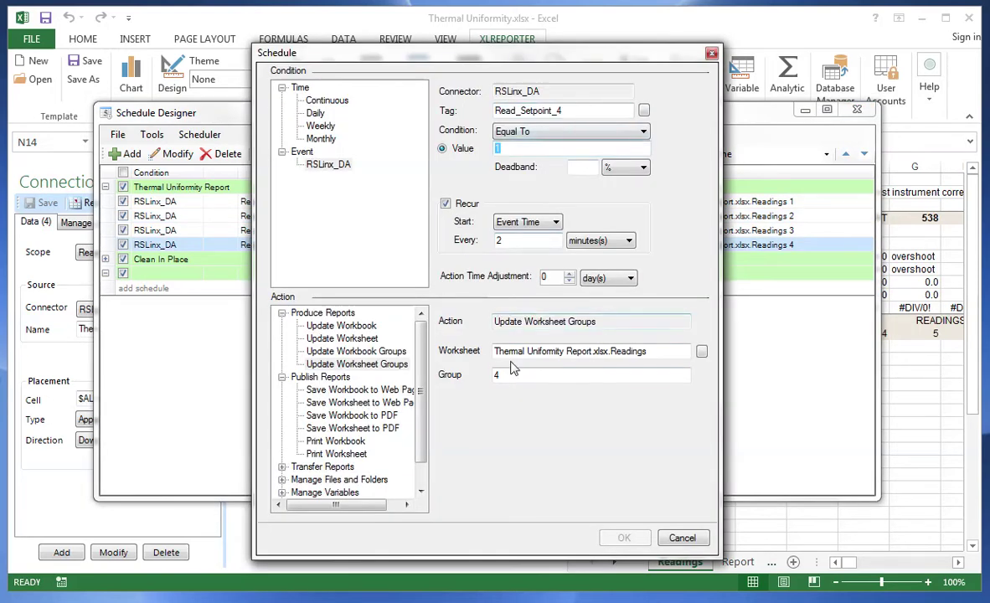
{"action": "double_click", "coordinate": [506, 377]}
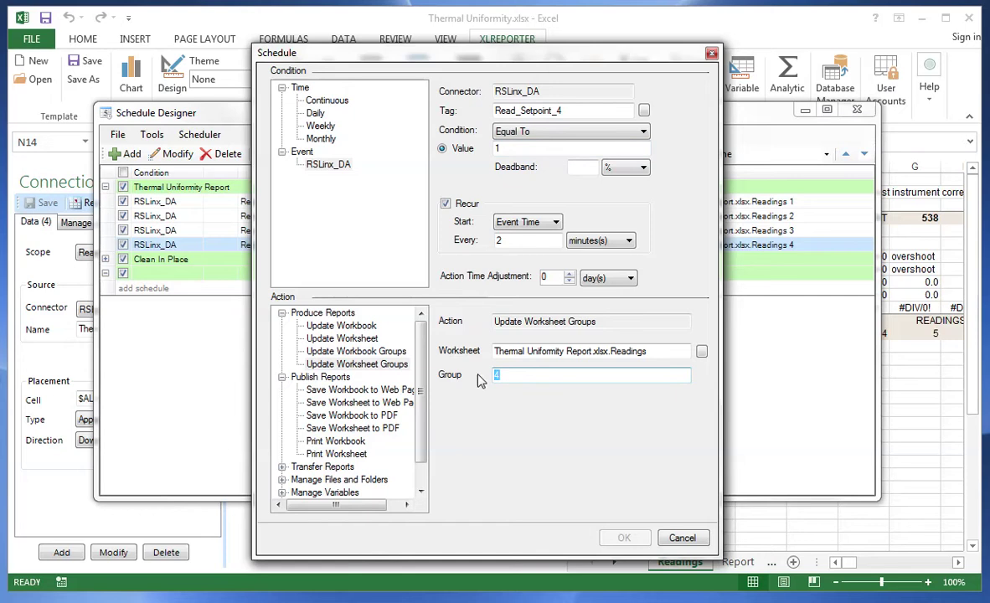
{"action": "double_click", "coordinate": [497, 240]}
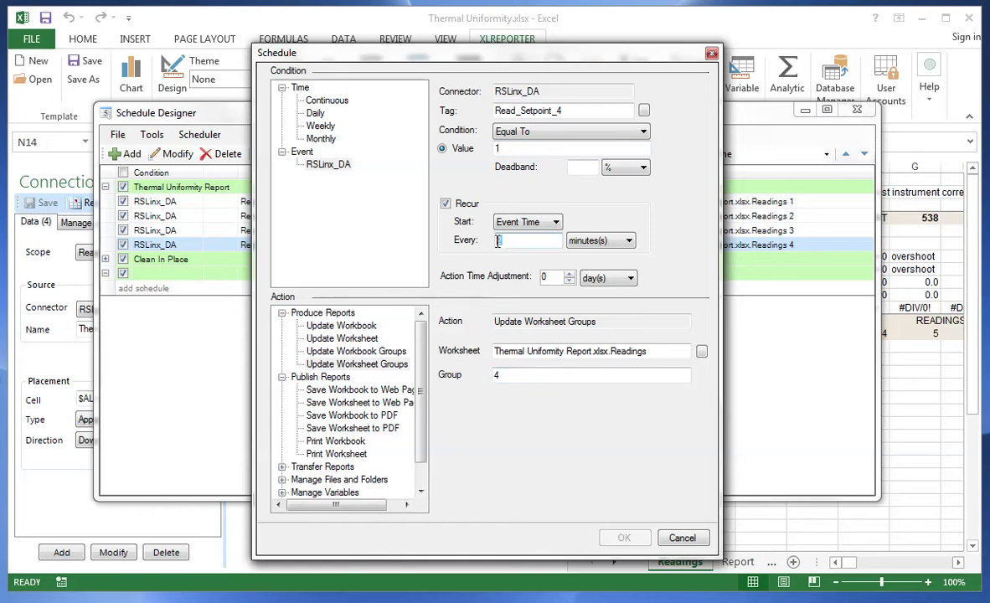
{"action": "left_click", "coordinate": [586, 129]}
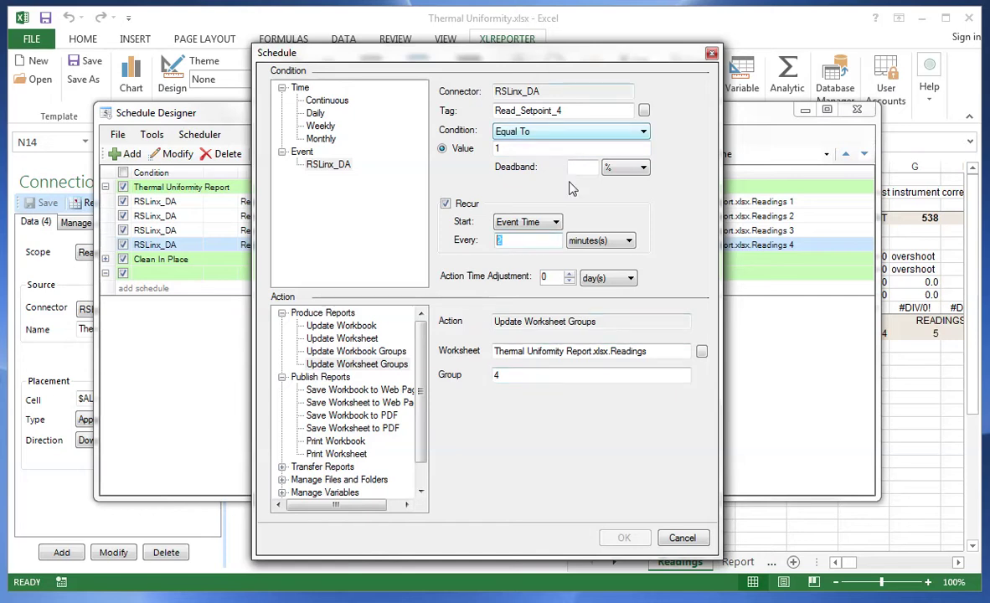
{"action": "left_click", "coordinate": [680, 538]}
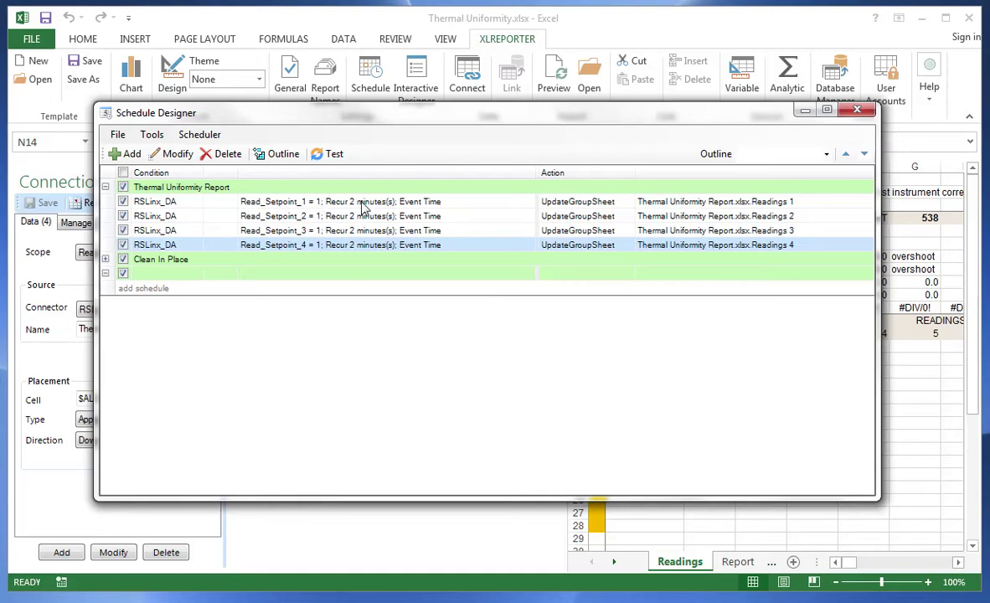
Close Schedule Designer and verify report naming: folder {YYYY}, file Temperature_Uniformity_{DD}{MMM}{YYYY}
{"action": "left_click", "coordinate": [857, 110]}
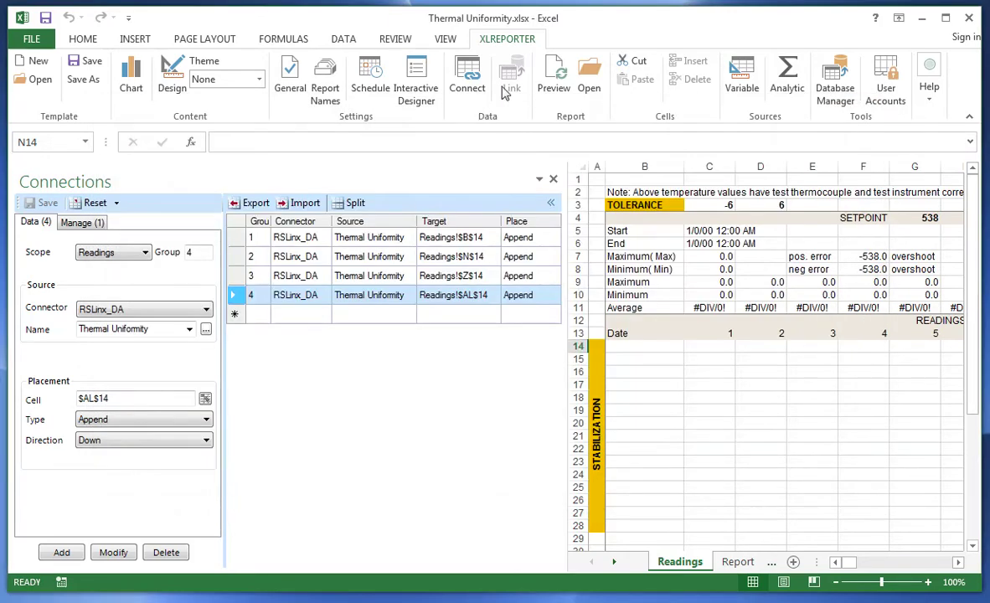
{"action": "left_click", "coordinate": [325, 91]}
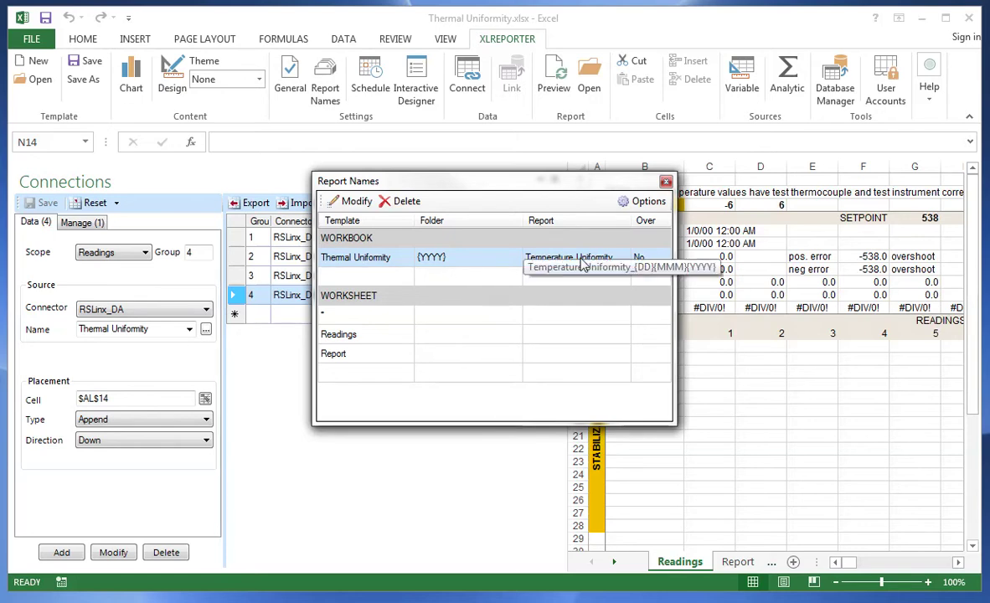
{"action": "left_click", "coordinate": [665, 181]}
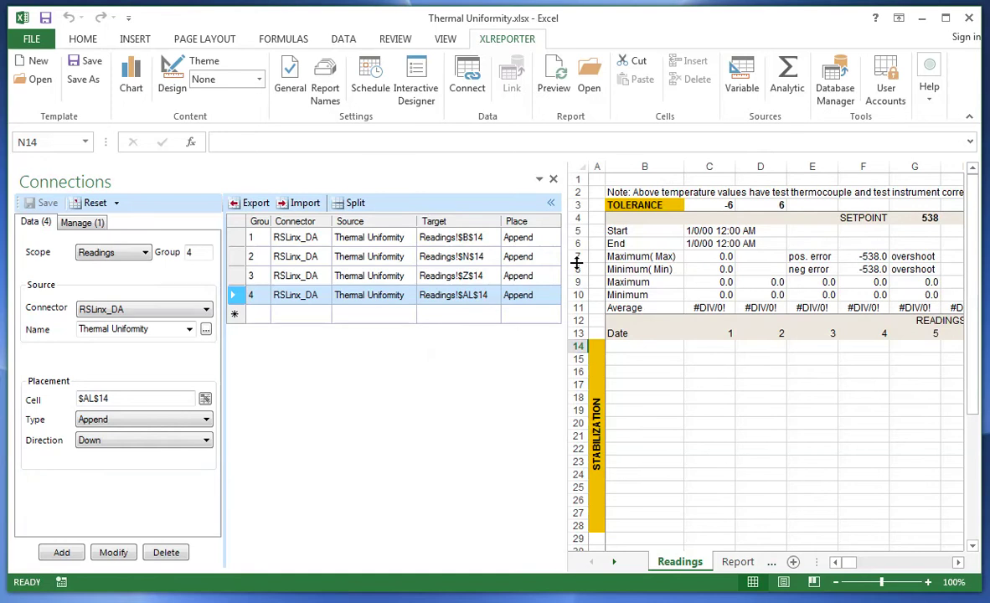
Close Excel and open Workbook Reports to view the generated SL-9221 report
{"action": "left_click", "coordinate": [969, 18]}
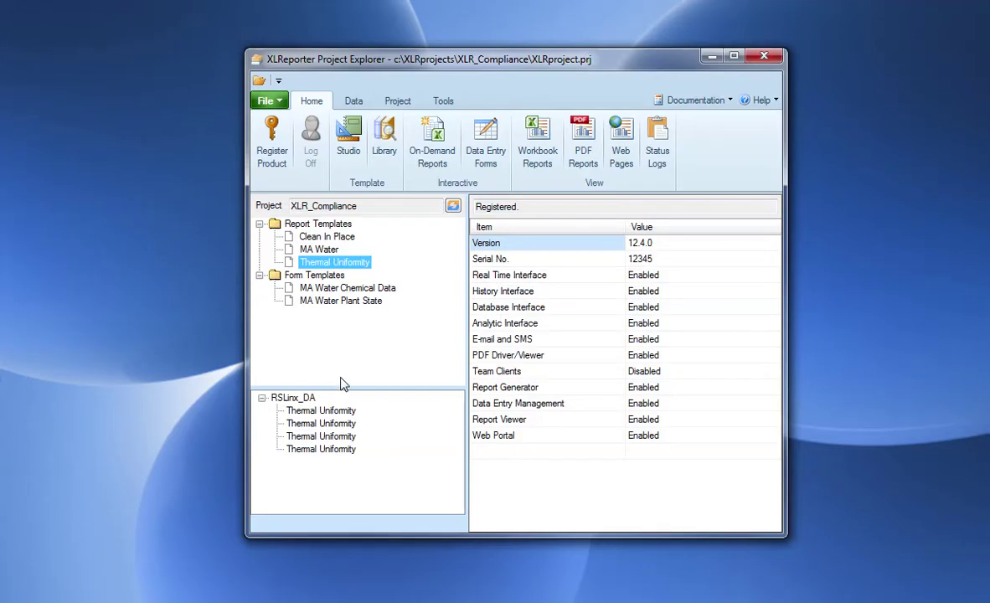
{"action": "left_click", "coordinate": [537, 151]}
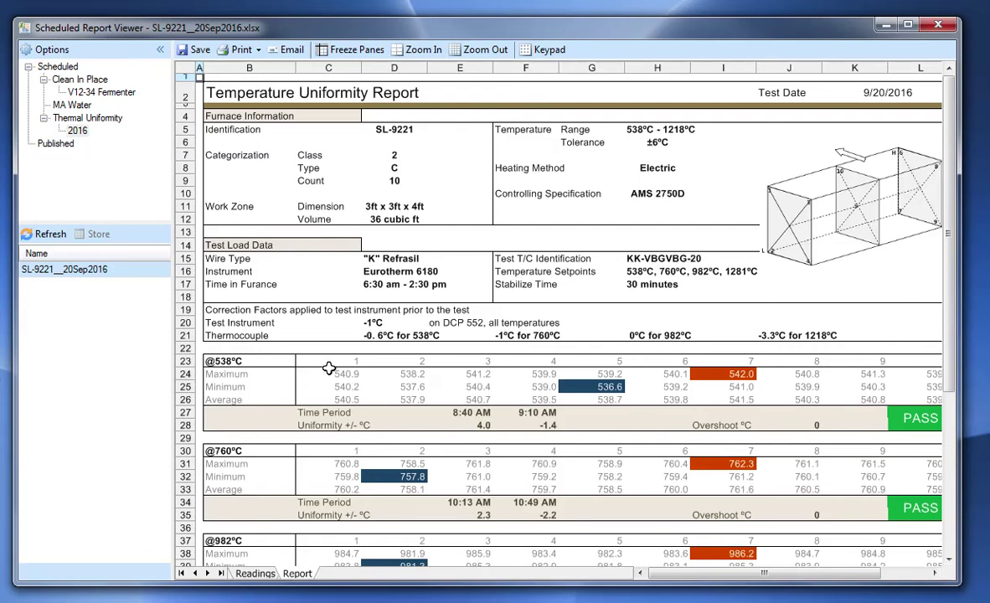
{"action": "left_click", "coordinate": [255, 574]}
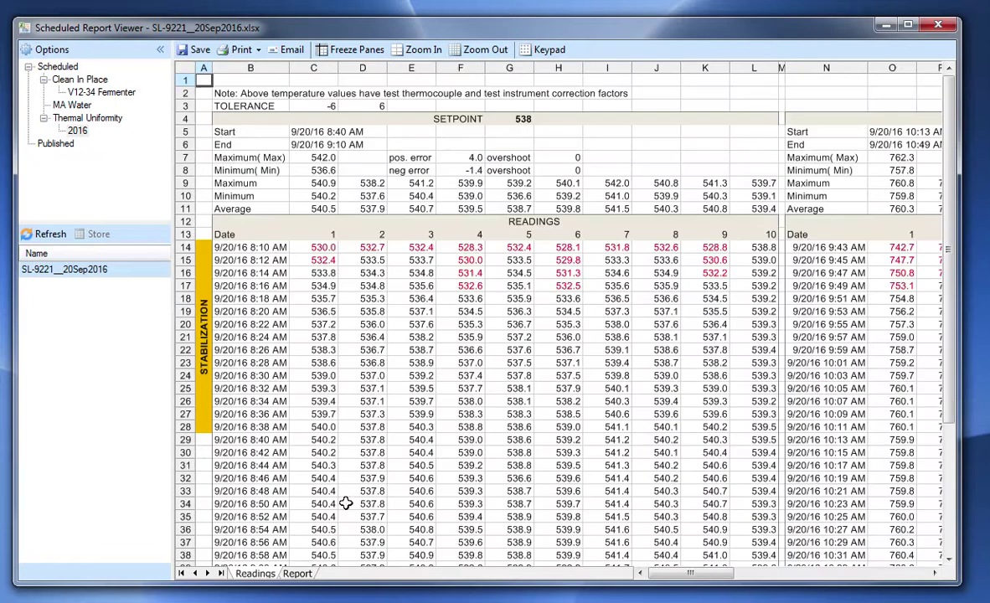
{"action": "mouse_move", "coordinate": [708, 574]}
{"action": "left_mouse_down"}
{"action": "mouse_move", "coordinate": [907, 600]}
{"action": "mouse_move", "coordinate": [862, 586]}
{"action": "mouse_move", "coordinate": [691, 578]}
{"action": "left_mouse_up"}
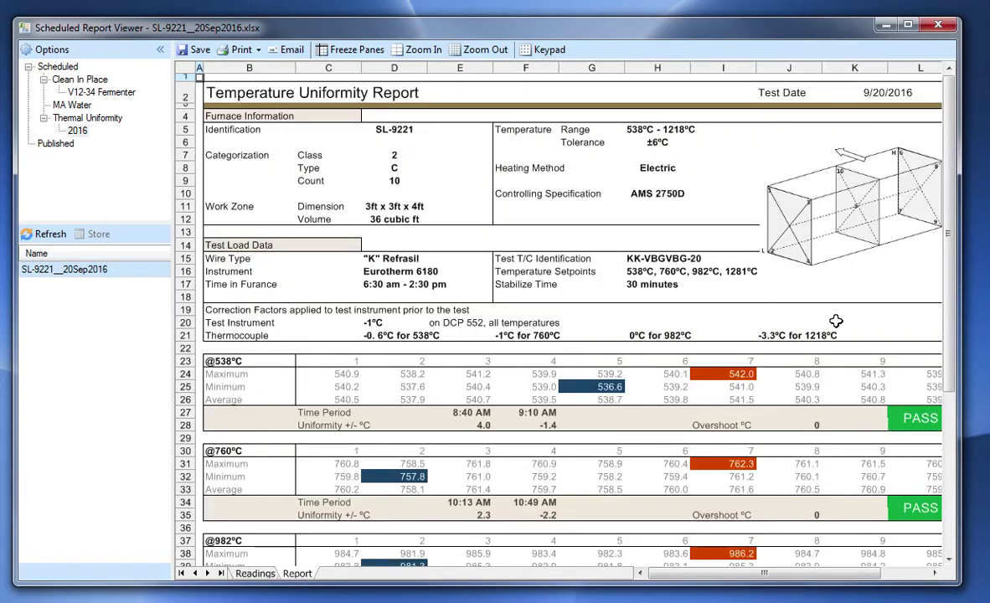
{"action": "left_click_drag", "start_coordinate": [955, 251], "coordinate": [959, 386]}
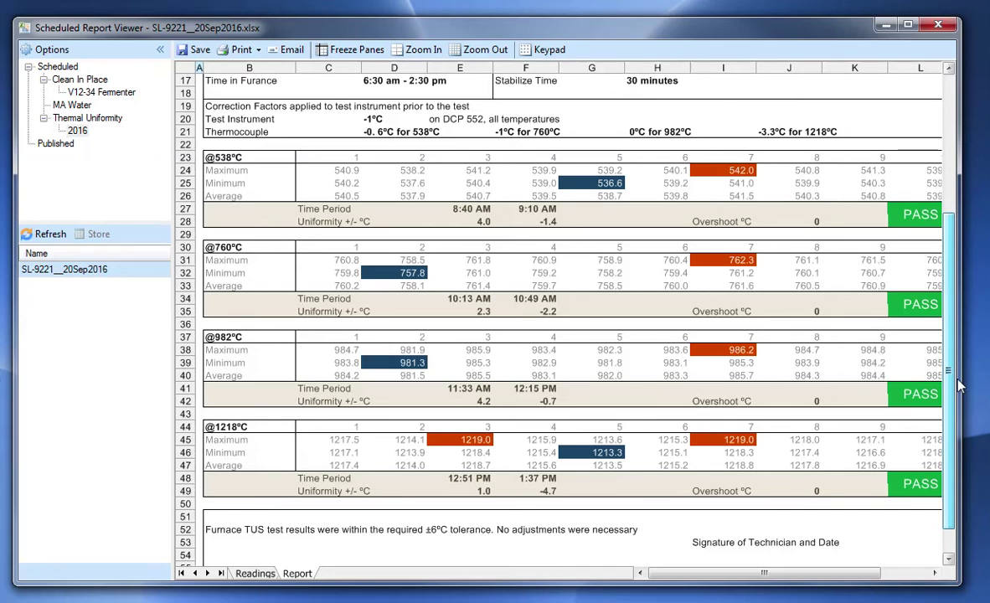
{"action": "left_click_drag", "start_coordinate": [958, 385], "coordinate": [959, 243]}
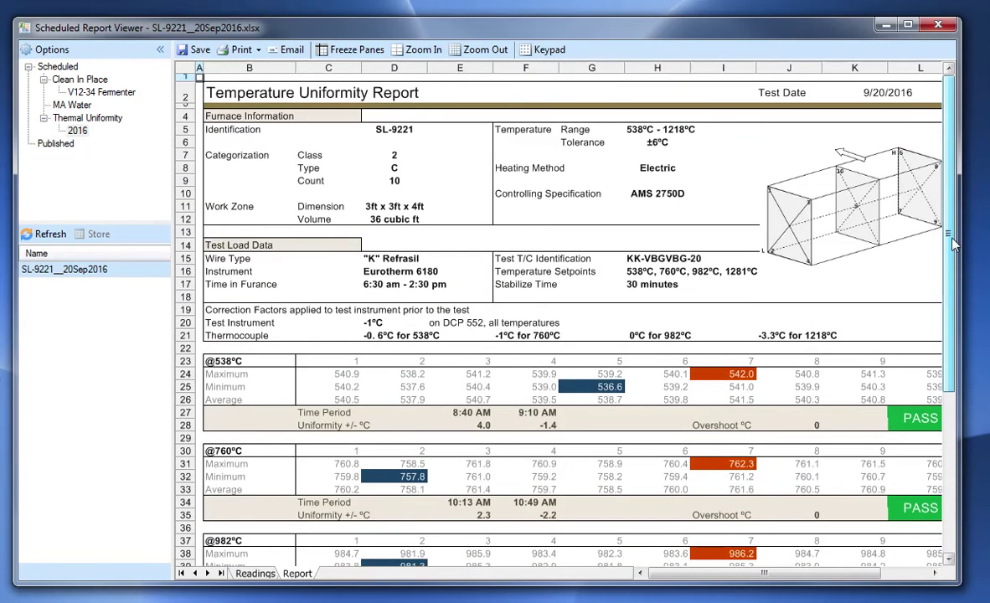